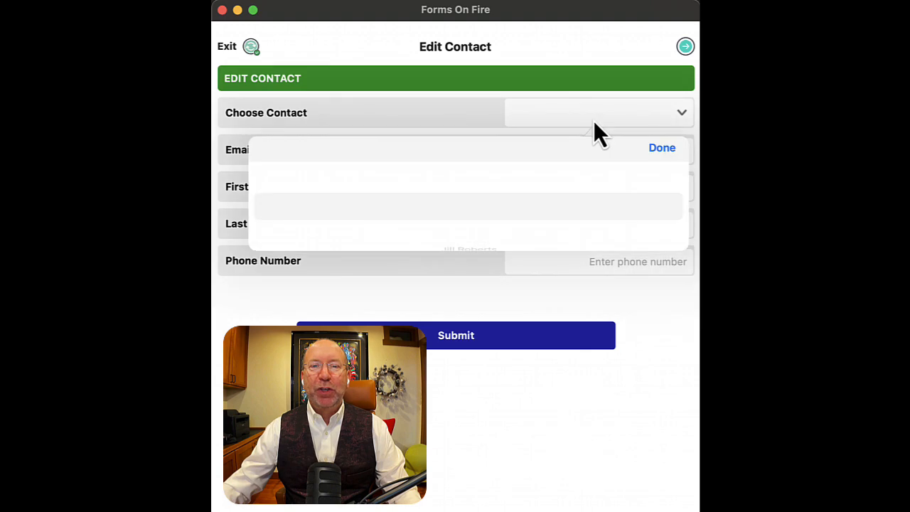
Choose the existing contact in the Edit Contact form, replace the area code of its phone number and submit the form
scroll(570, 191, down, 2)
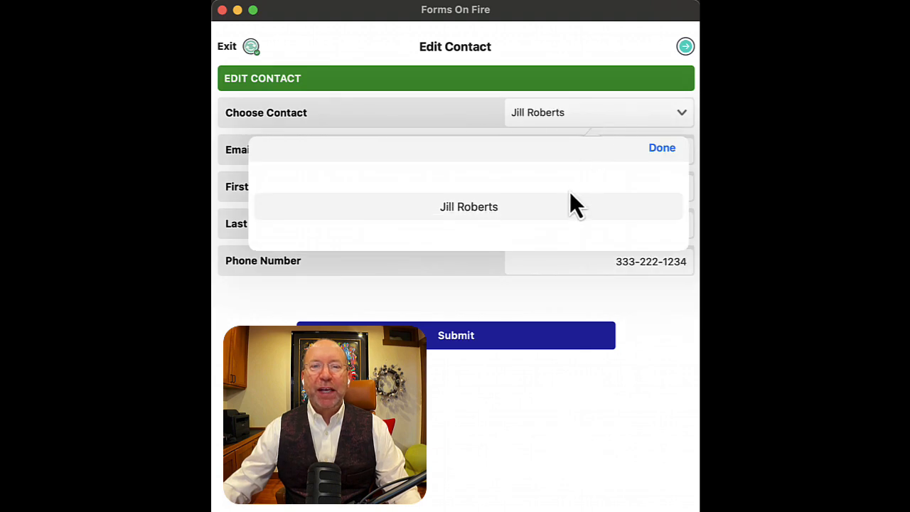
click(661, 149)
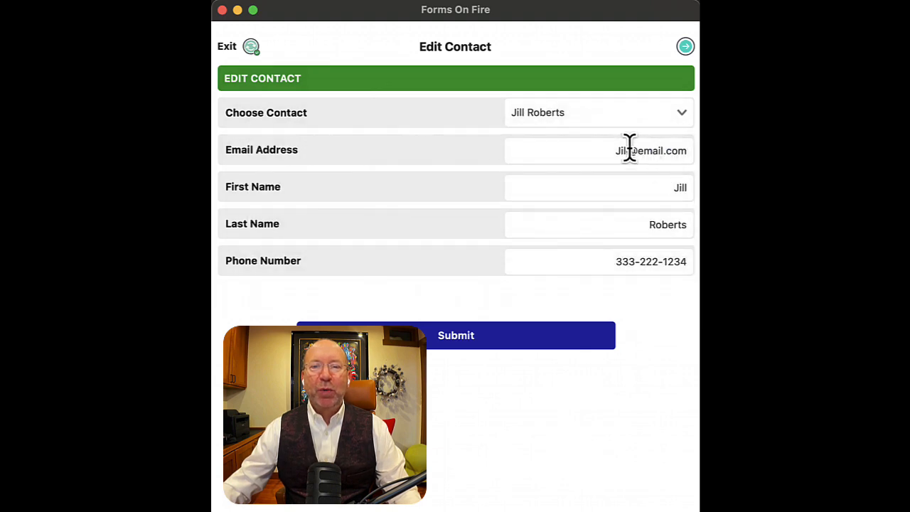
click(628, 260)
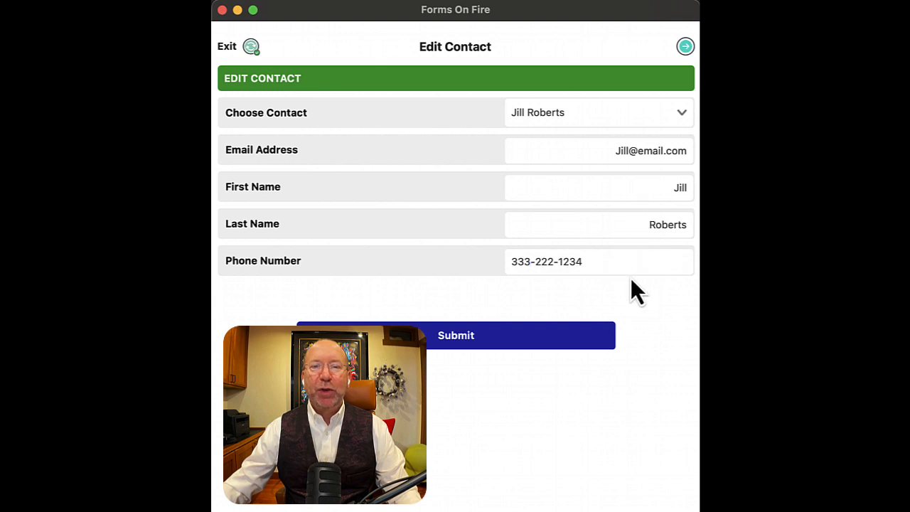
key(BackSpace)
key(BackSpace)
key(BackSpace)
text(444)
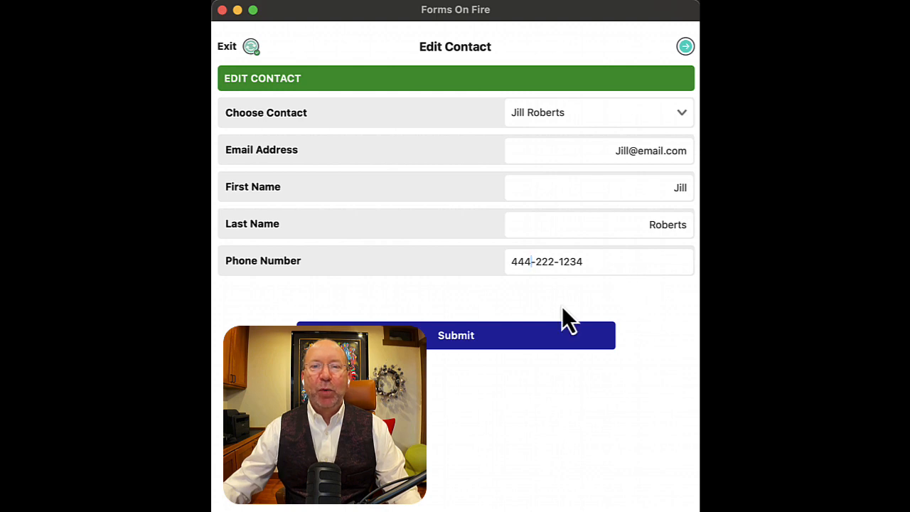
click(468, 340)
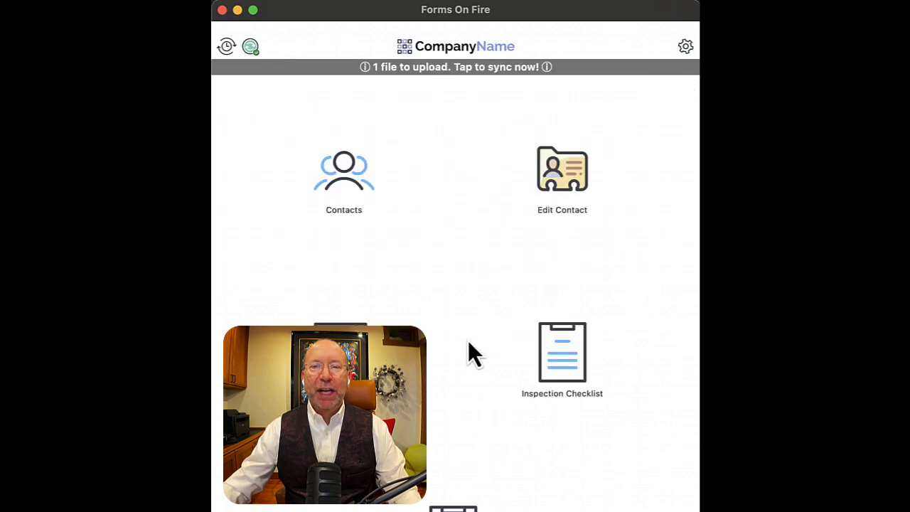
Reopen the Edit Contact form and examine the entries offered for Choose Contact
click(569, 162)
click(594, 122)
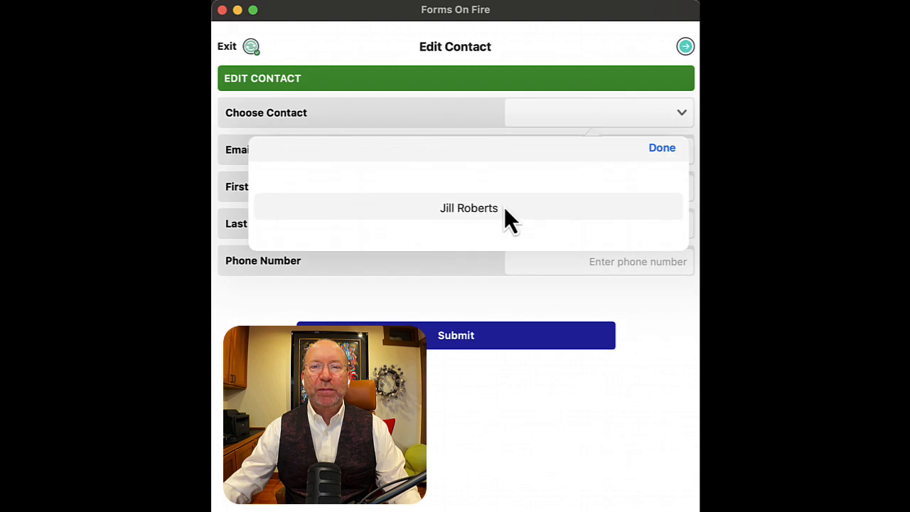
click(504, 207)
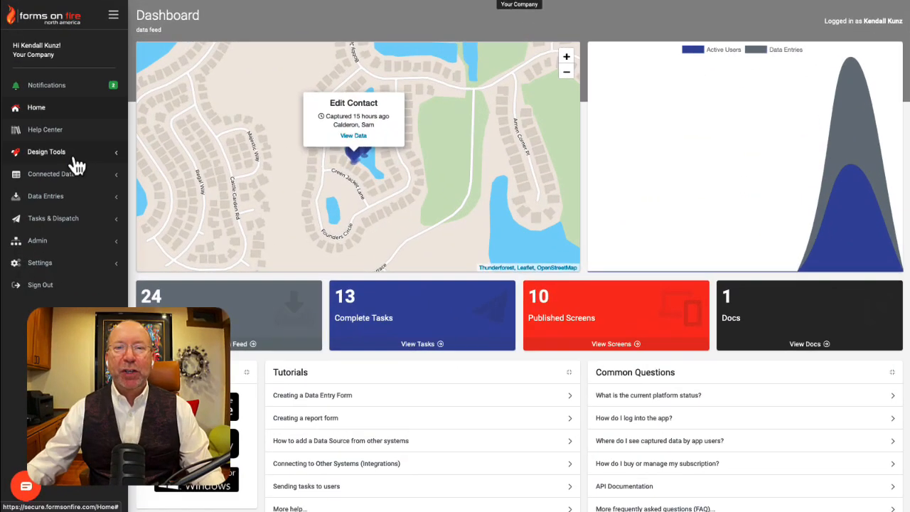
Switch to the Forms On Fire web dashboard and open the Forms/Screens design area
click(71, 153)
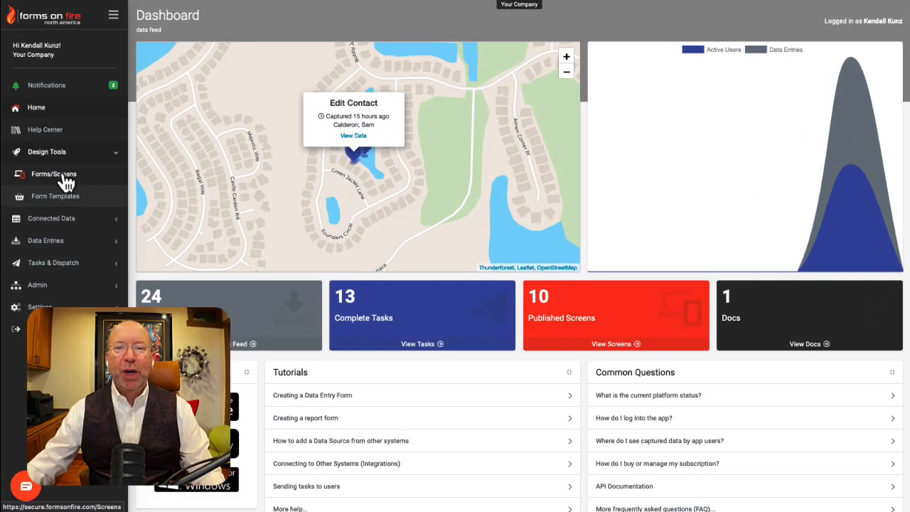
click(66, 178)
click(198, 175)
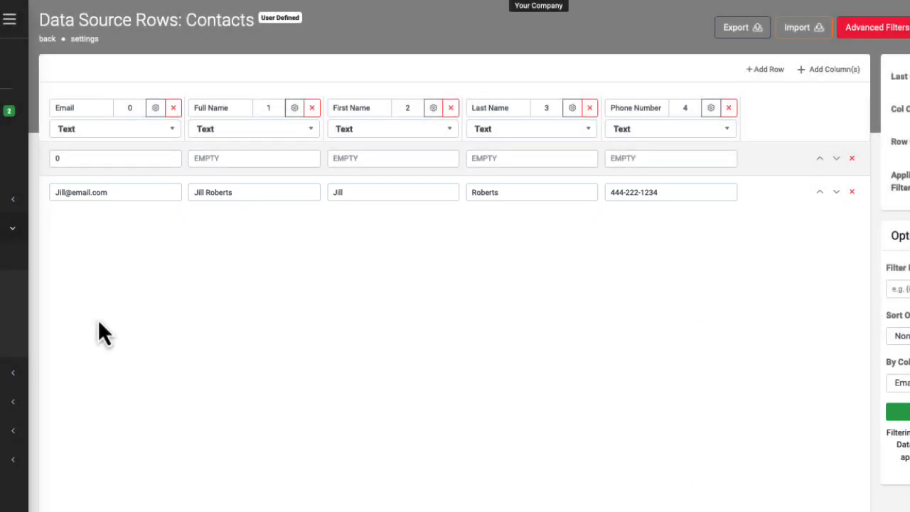
Add a row to the Contacts data source and fill in the contact's e-mail, full name, first name, last name and phone number
click(768, 69)
click(135, 226)
text(john@email)
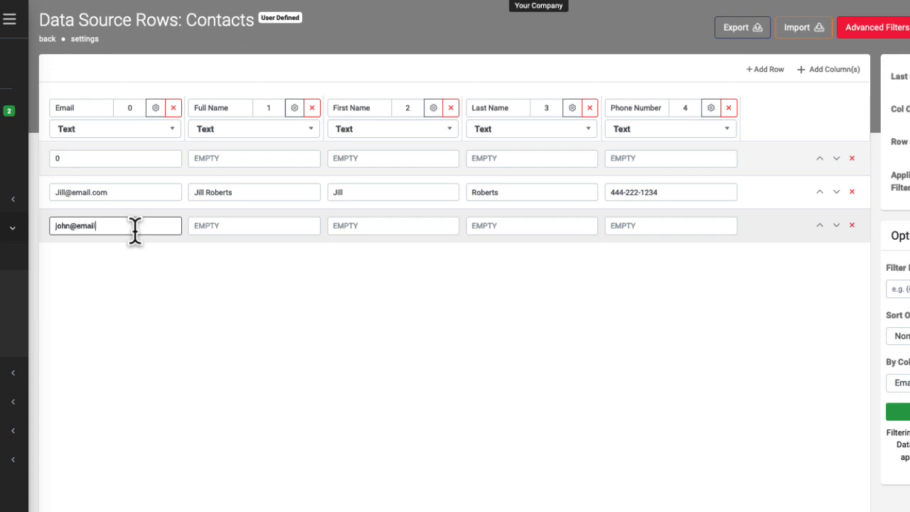
text(.com)
click(216, 226)
text(John Smith)
key(Tab)
text(John)
key(Tab)
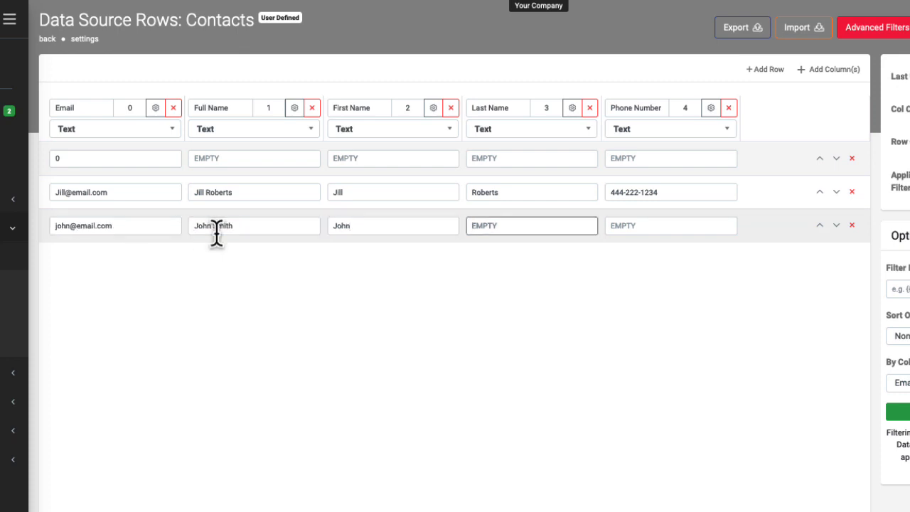
text(Smith)
key(Tab)
text(555-444-3333)
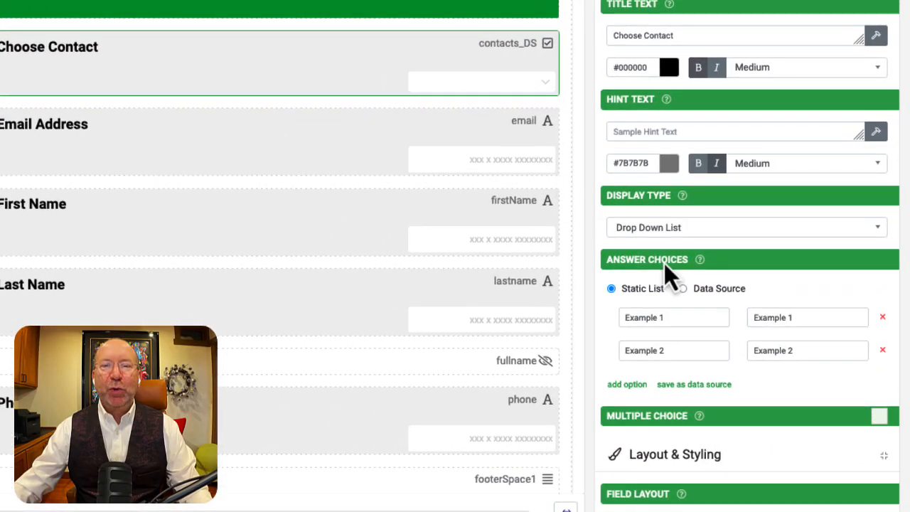
Set the Choose Contact field's answer choices to the Contacts data source, with Full Name as the display column
scroll(676, 274, down, 1)
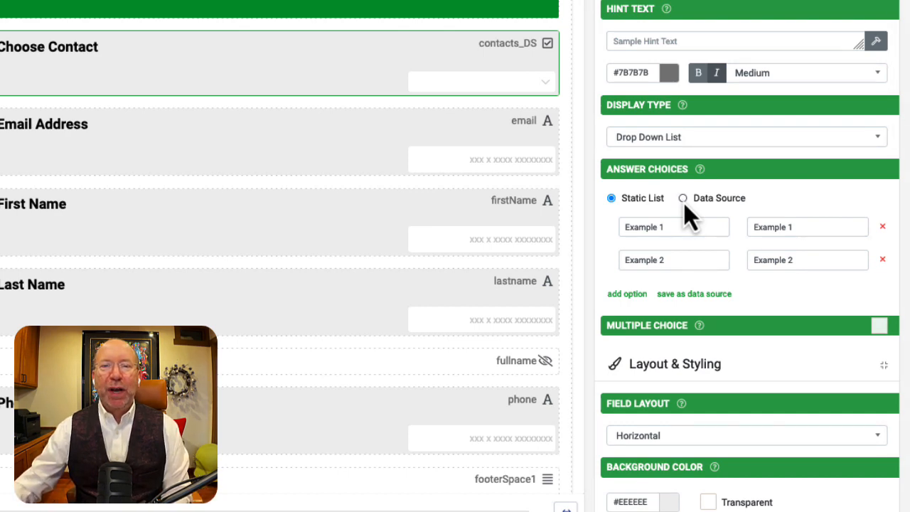
click(684, 203)
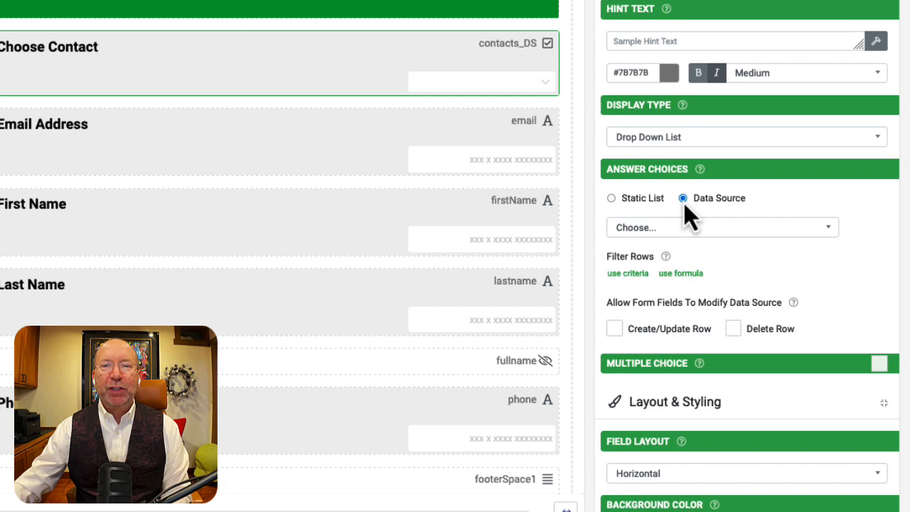
click(690, 229)
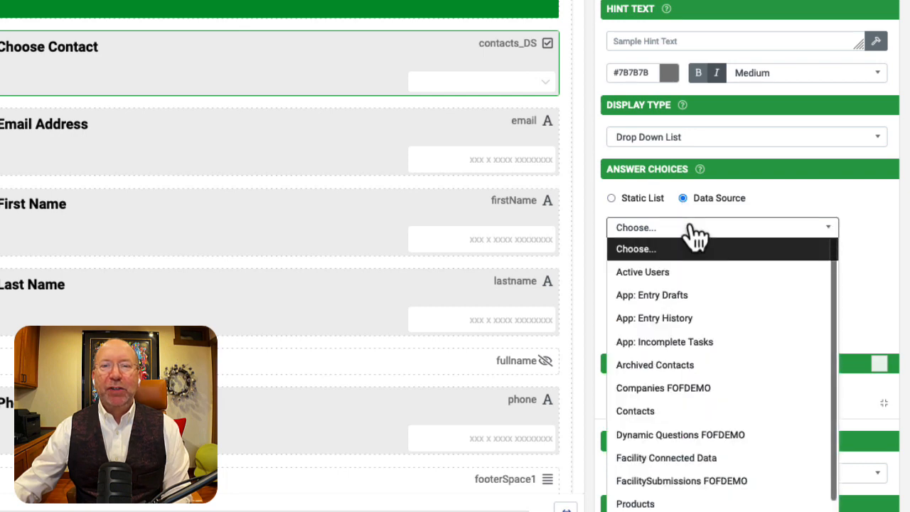
click(655, 411)
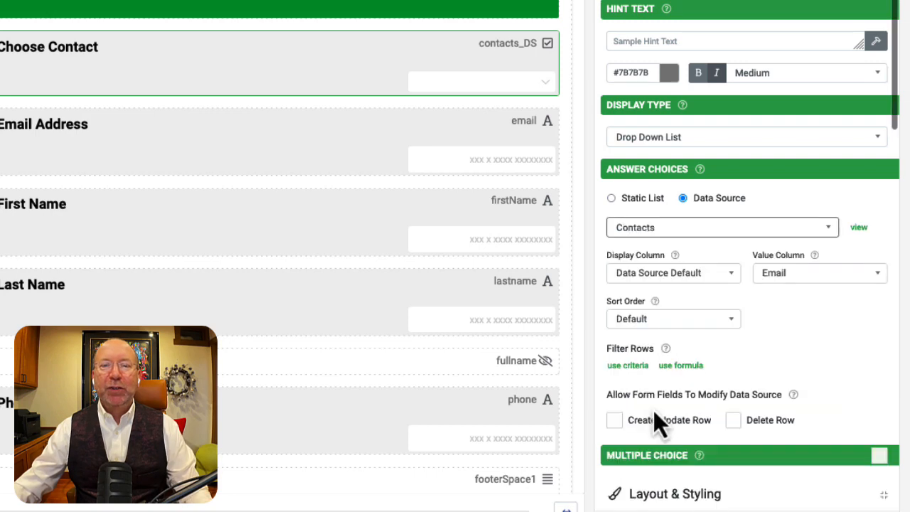
click(731, 277)
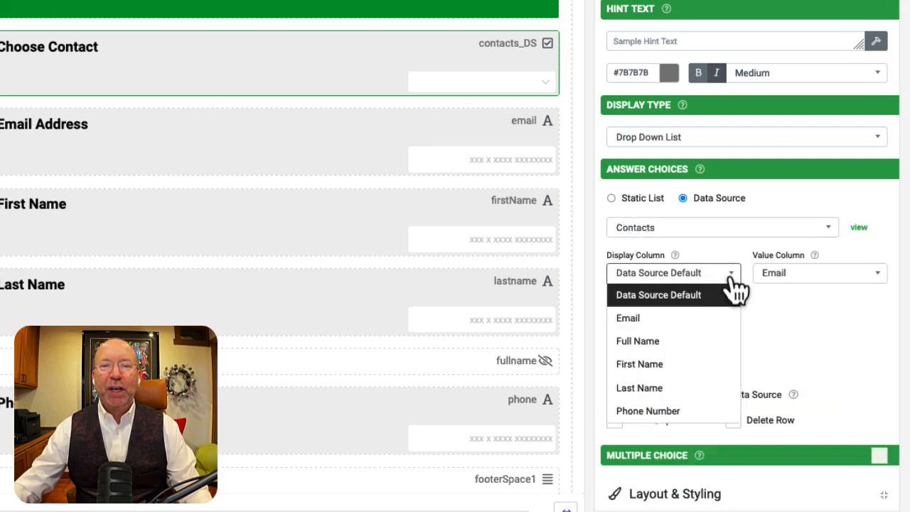
click(677, 347)
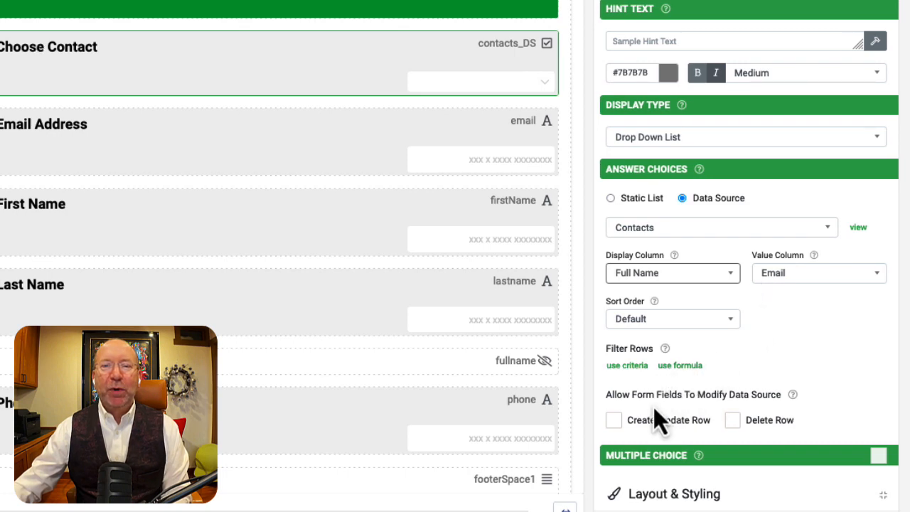
Allow form fields to create or update rows in the Contacts data source, and put the Edit Contact form into test mode
click(618, 423)
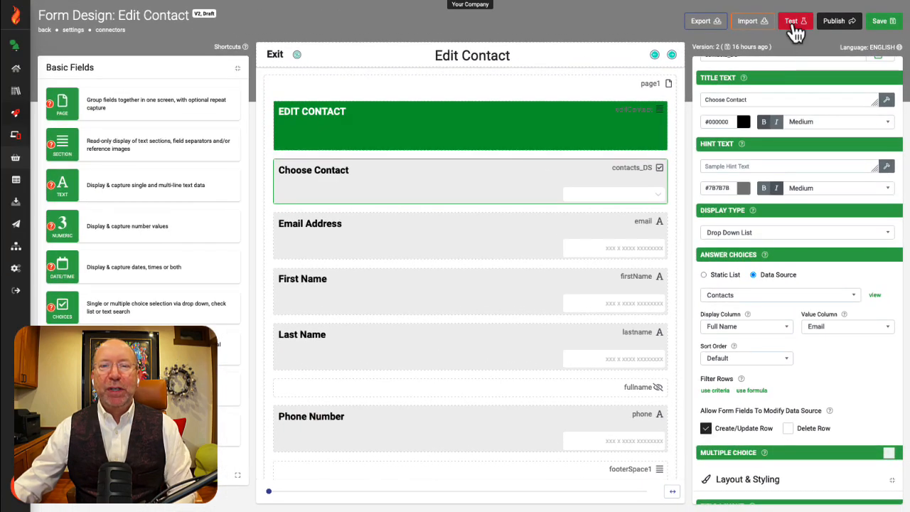
click(791, 21)
click(627, 29)
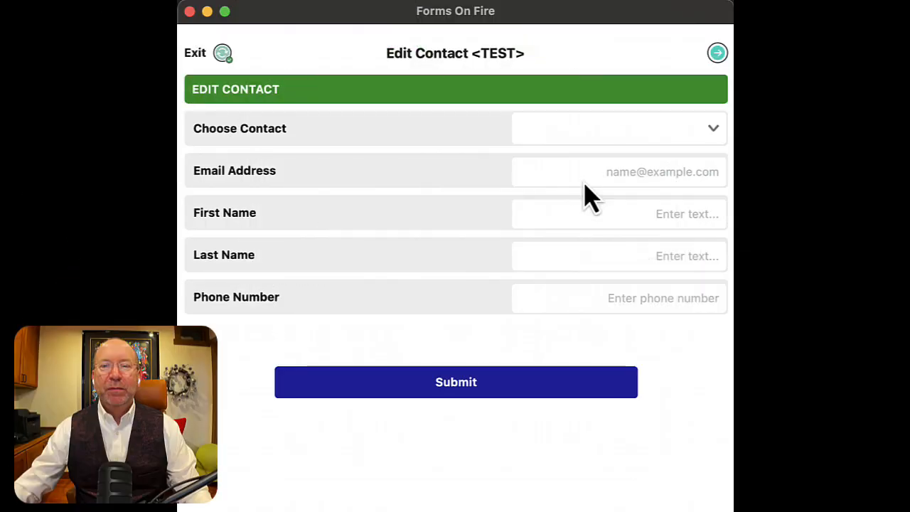
Choose the newly added contact in the test version of the Edit Contact form in the Forms On Fire app
click(697, 134)
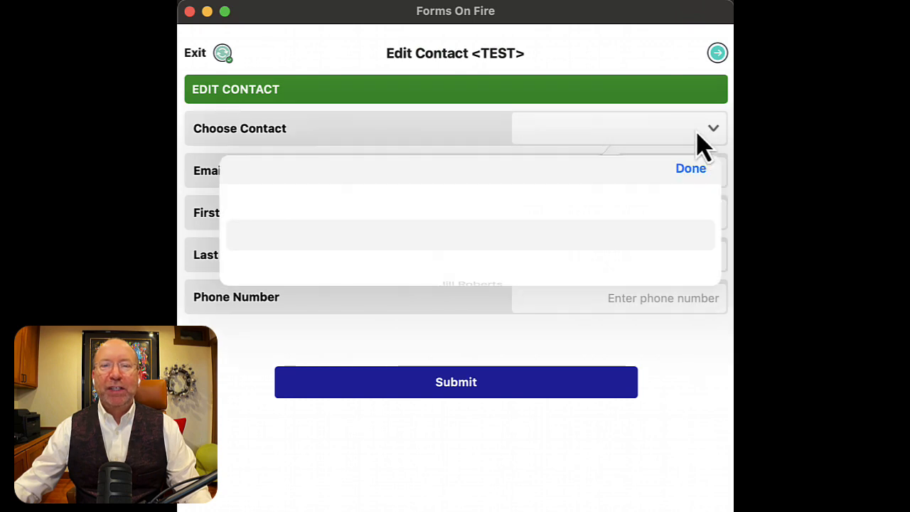
scroll(543, 244, down, 3)
scroll(543, 244, up, 1)
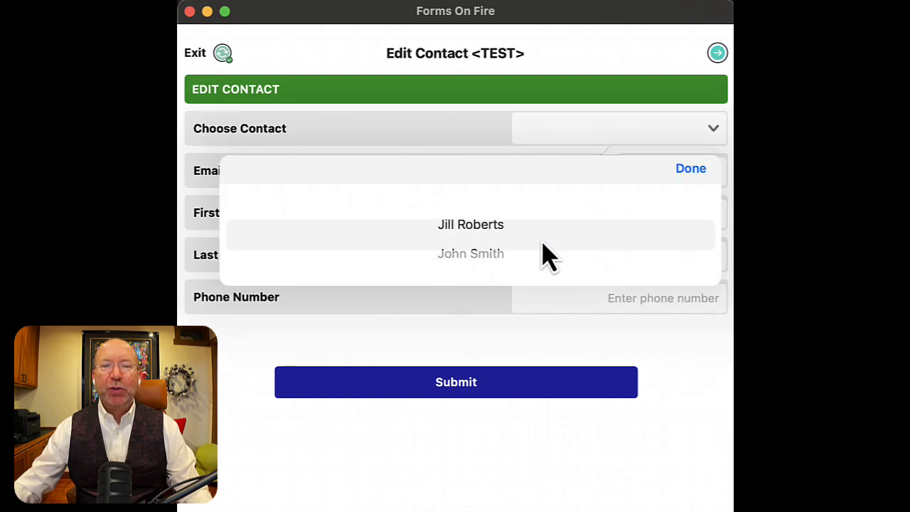
scroll(542, 243, down, 1)
scroll(542, 243, up, 1)
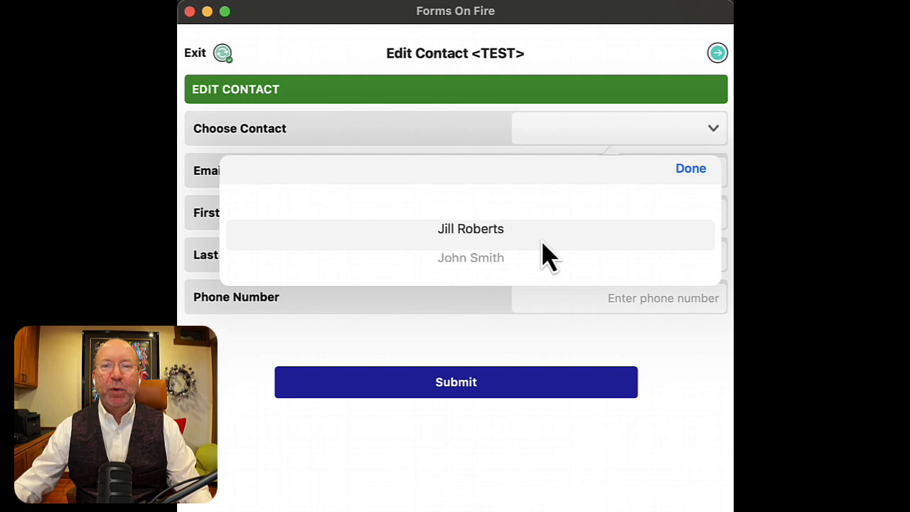
scroll(543, 243, down, 1)
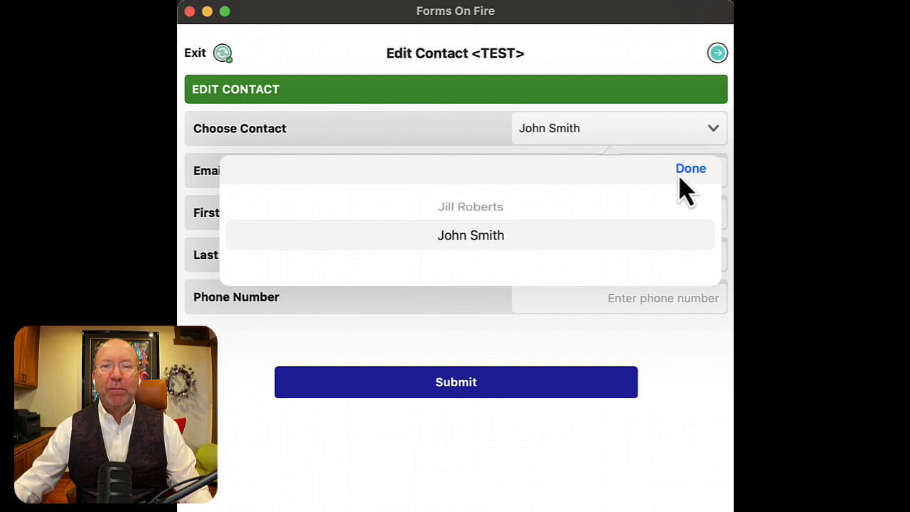
click(687, 170)
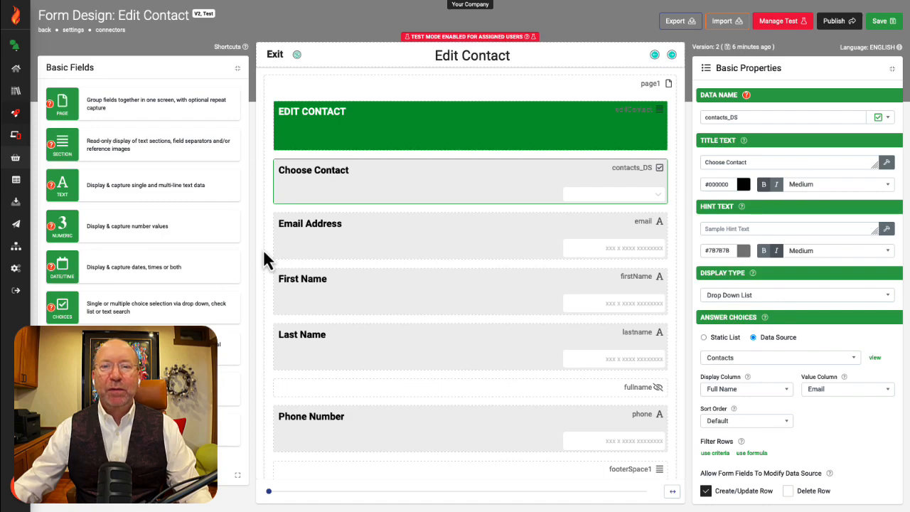
Bind the Email Address field to the Email column of the Contacts data source through contacts_DS, and save the form
click(441, 245)
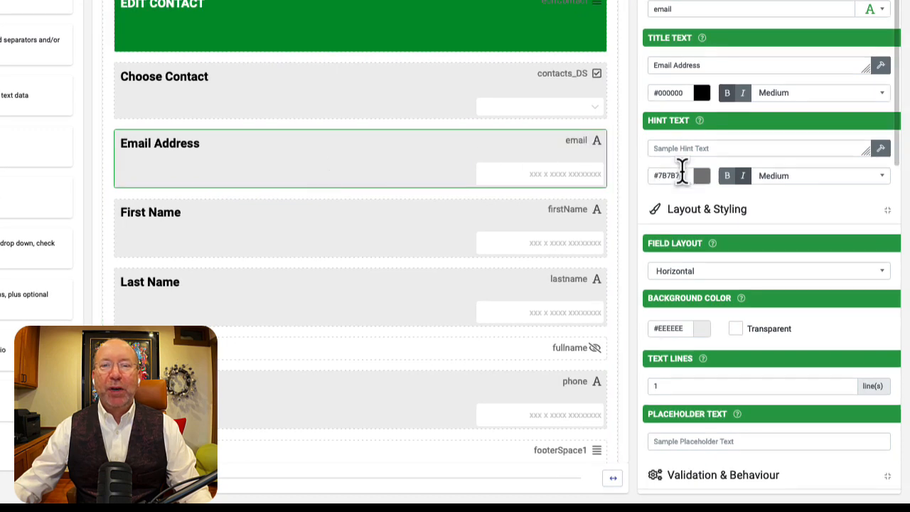
scroll(681, 169, down, 8)
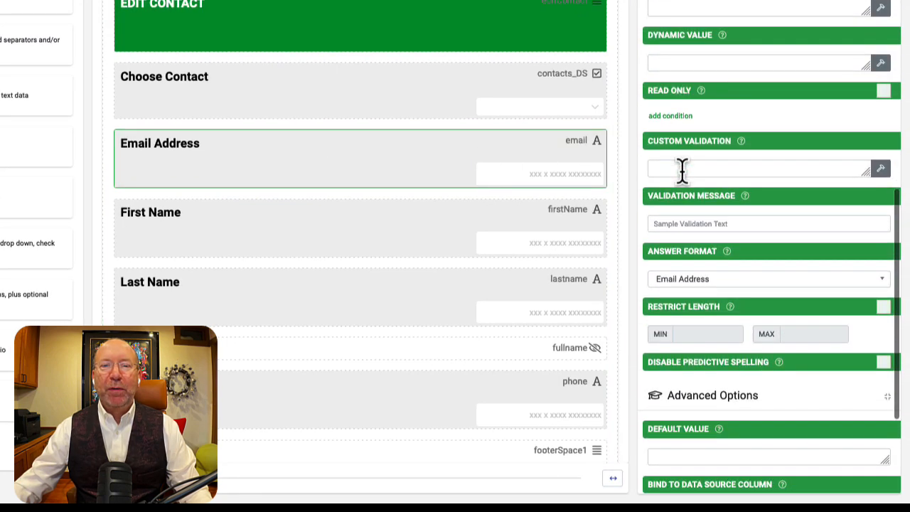
scroll(682, 171, down, 4)
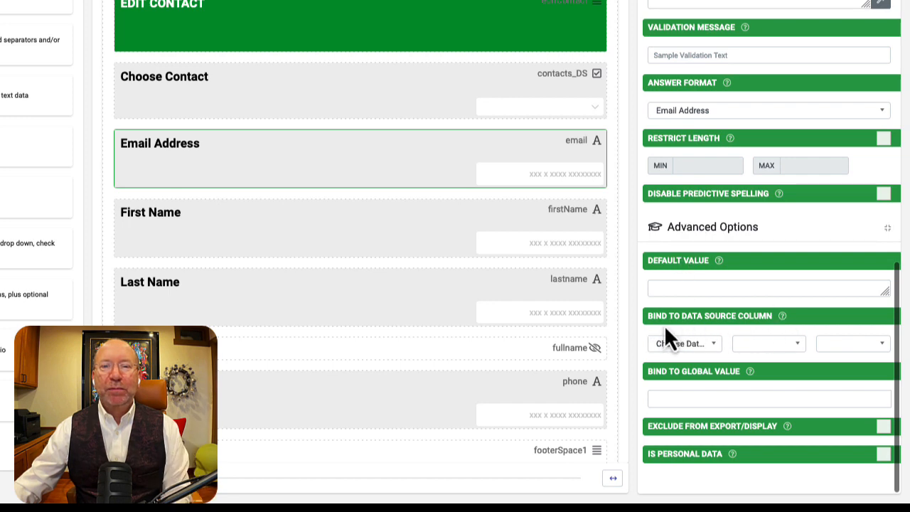
click(714, 344)
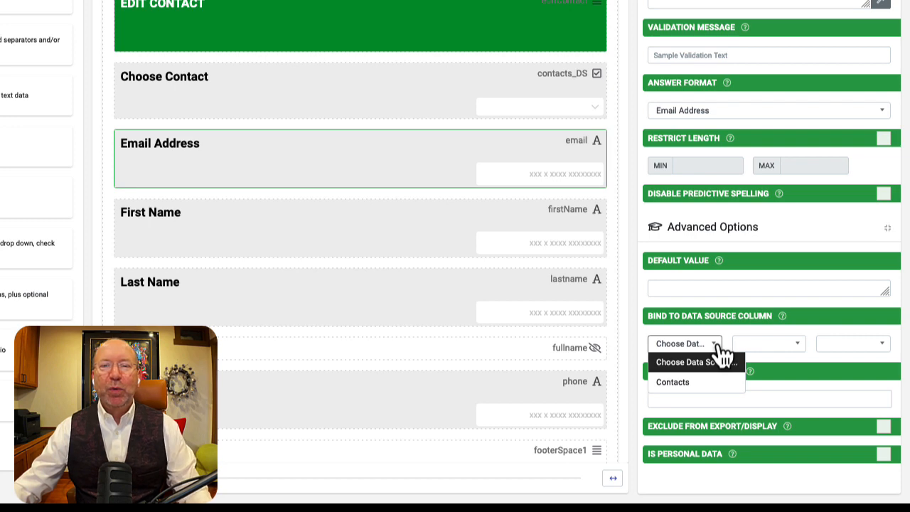
click(700, 382)
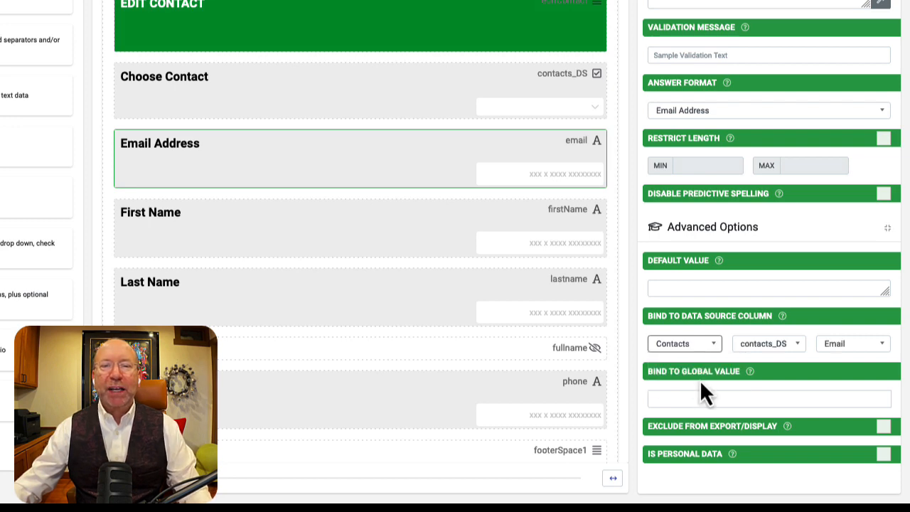
click(802, 349)
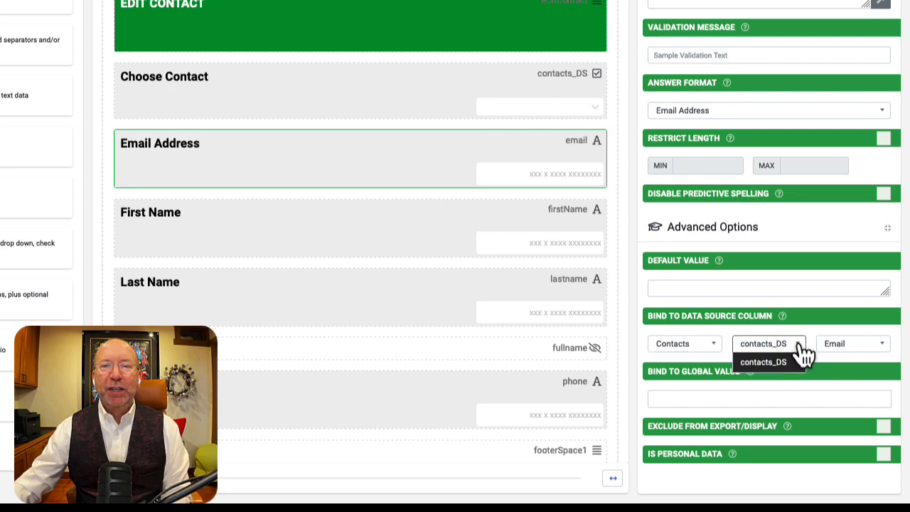
mouse_move(571, 90)
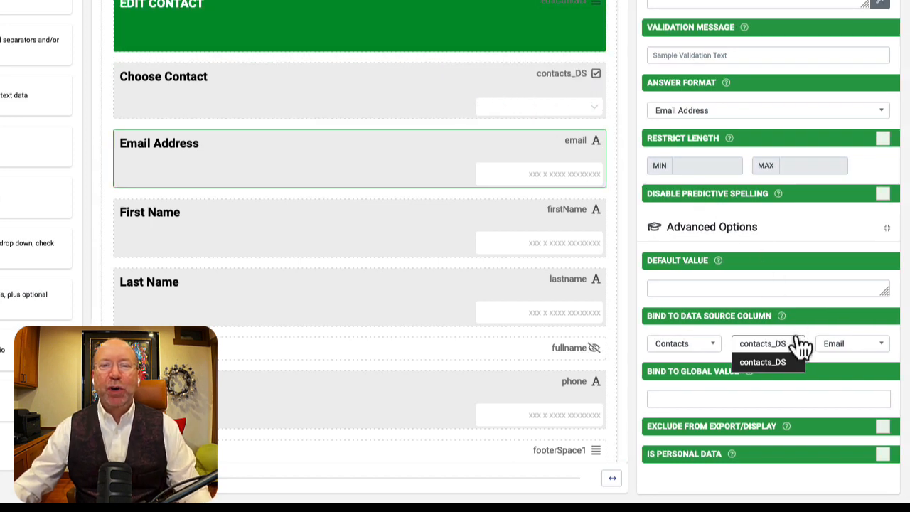
click(881, 345)
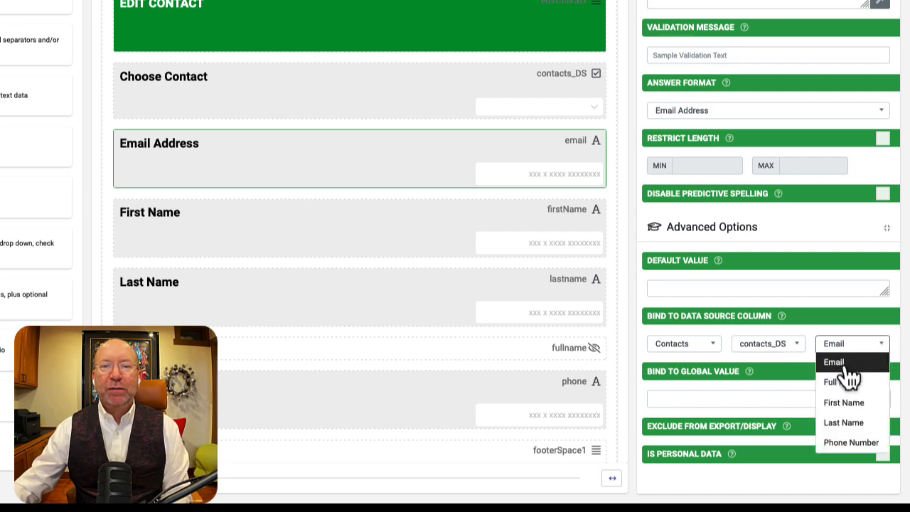
click(845, 366)
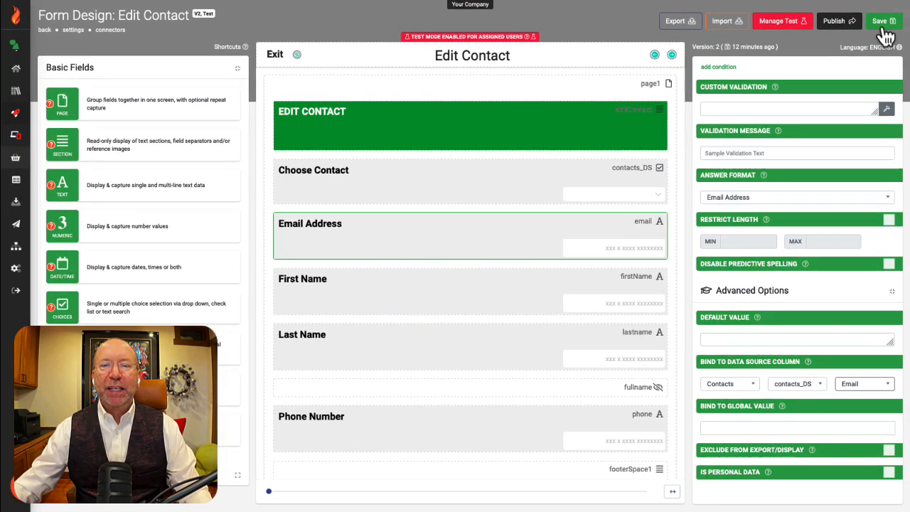
click(882, 23)
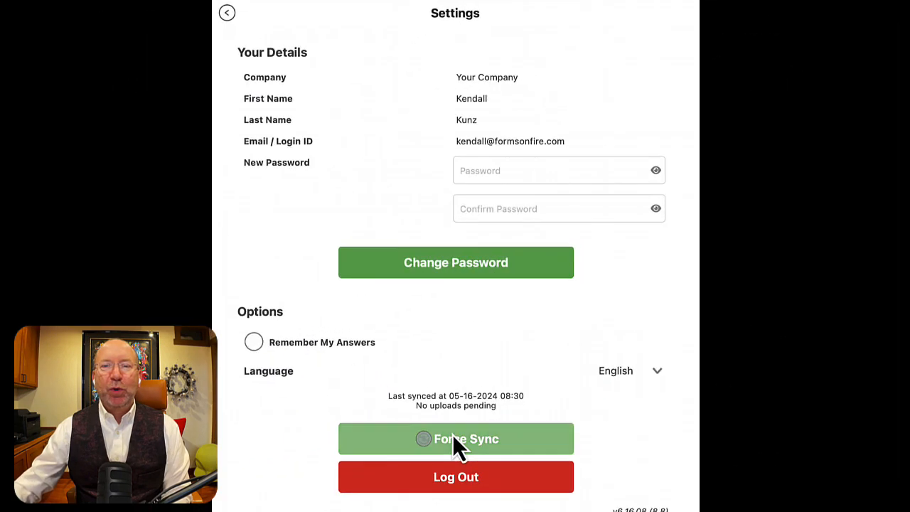
Force a sync in the Forms On Fire app, and choose a contact in the Edit Contact test form
click(453, 435)
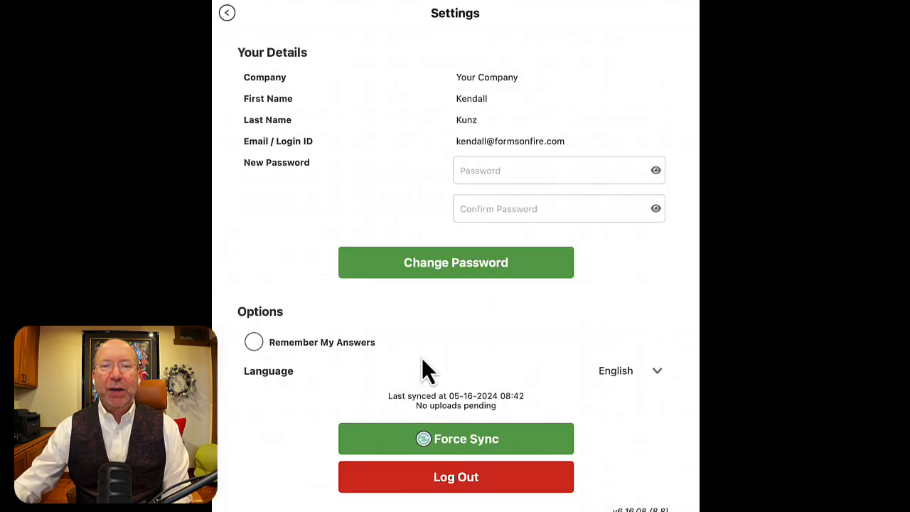
click(227, 14)
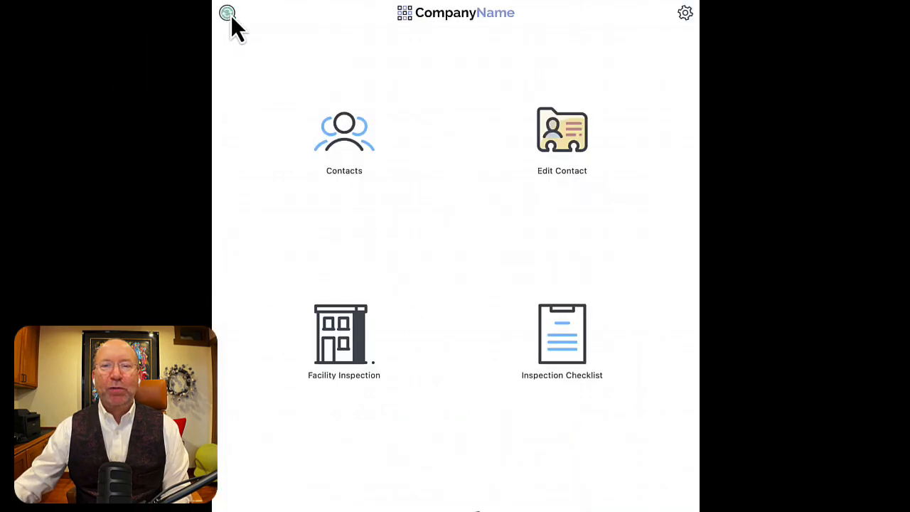
click(556, 135)
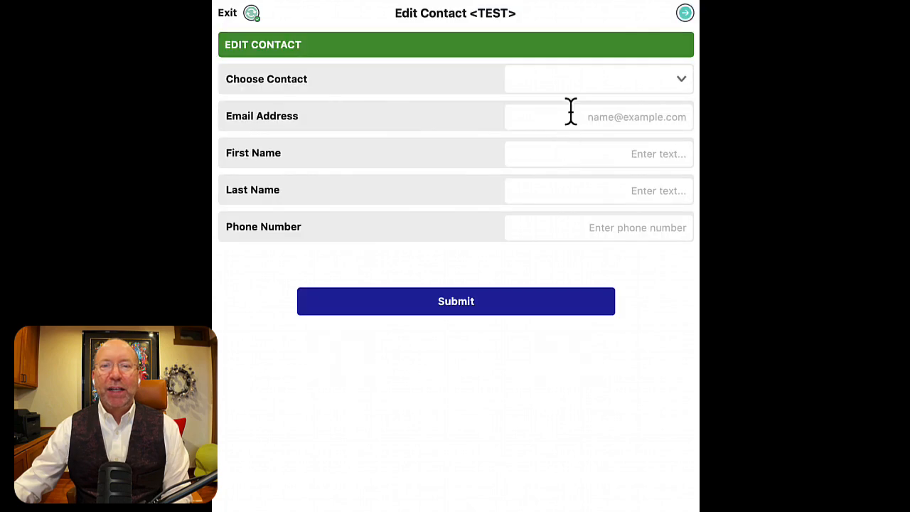
click(614, 84)
scroll(507, 201, down, 2)
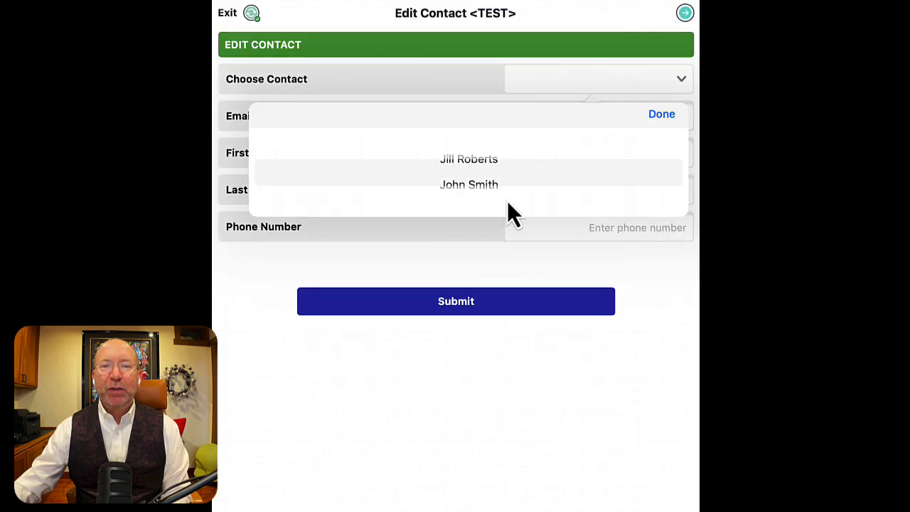
click(659, 115)
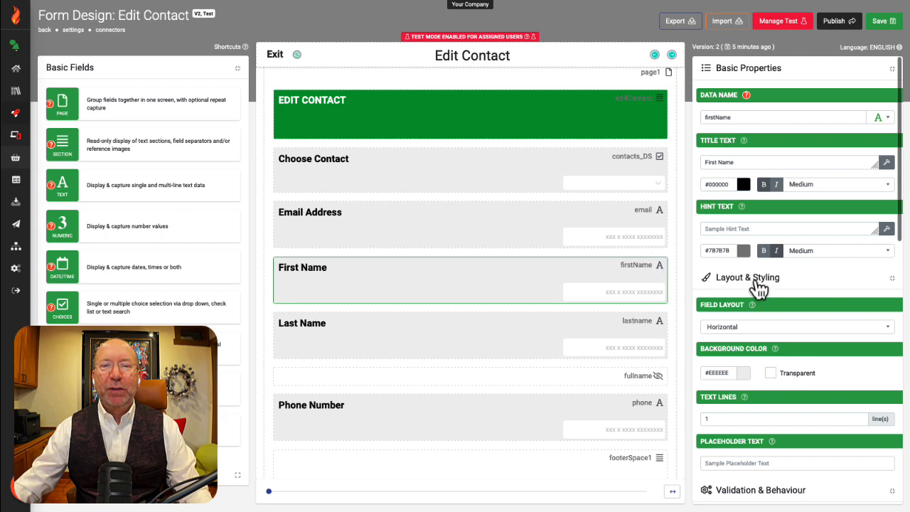
In the form designer, bind the First Name field to the First Name column of the Contacts data source through contacts_DS
scroll(756, 285, down, 10)
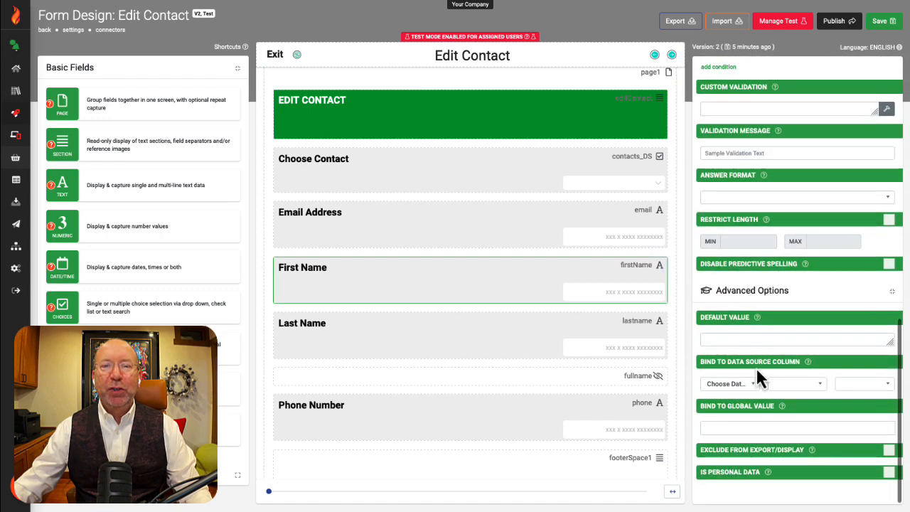
click(755, 384)
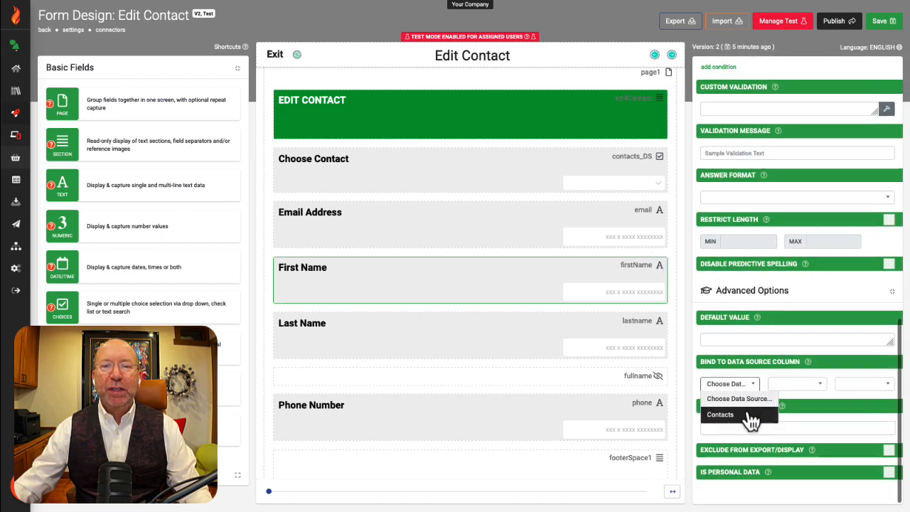
click(748, 414)
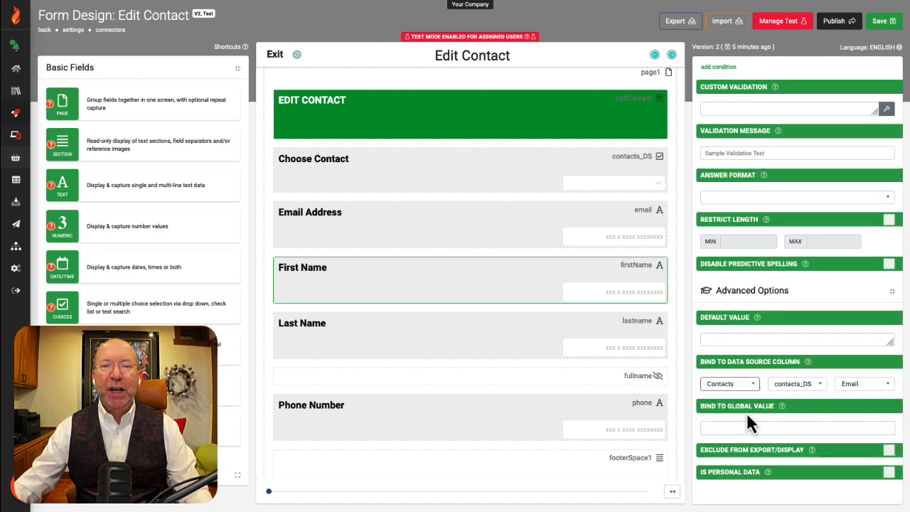
click(852, 388)
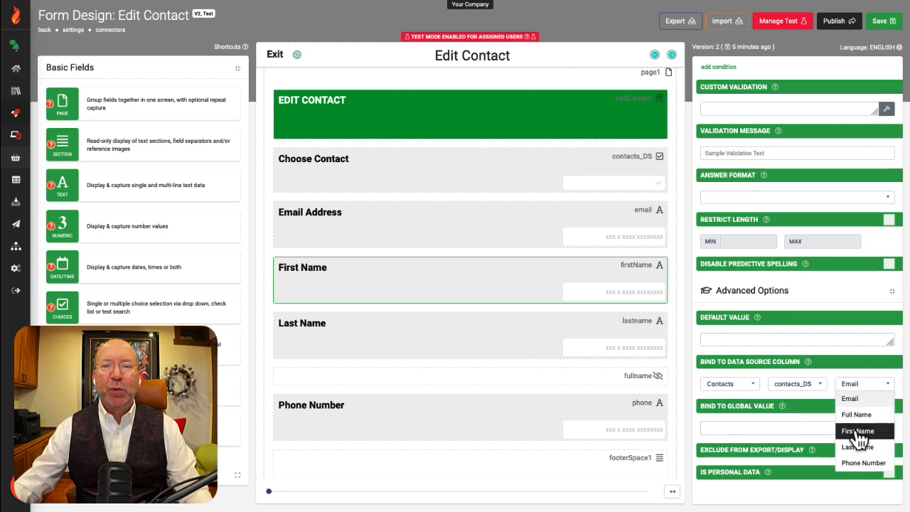
click(858, 431)
Bind the Last Name field to the Last Name column of the Contacts data source through contacts_DS
click(546, 355)
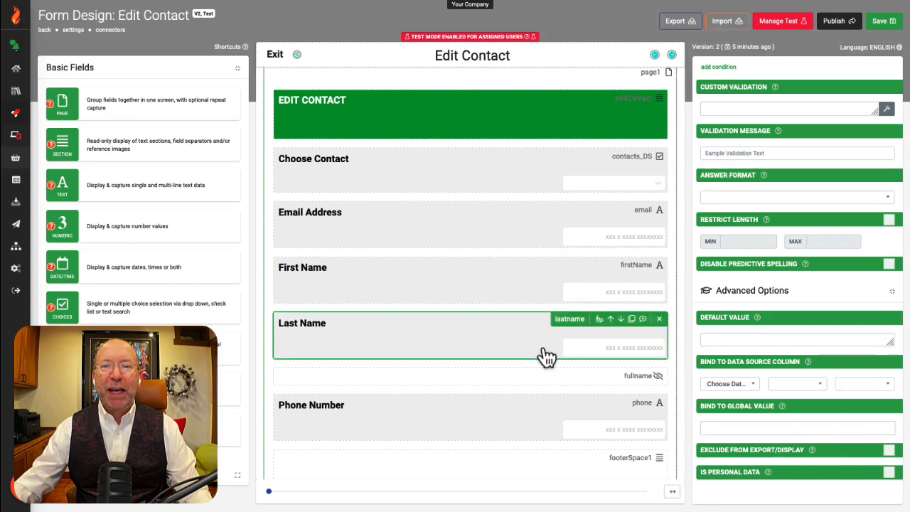
click(726, 384)
click(745, 424)
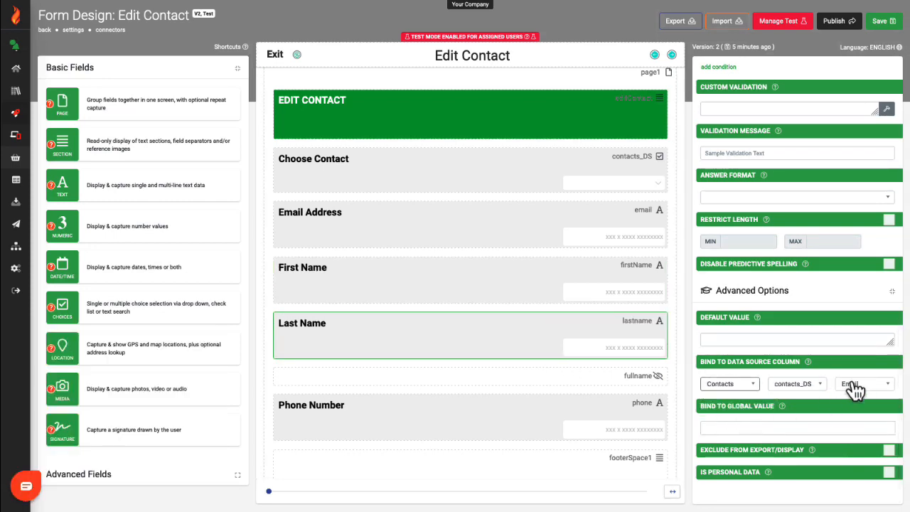
click(854, 388)
click(857, 446)
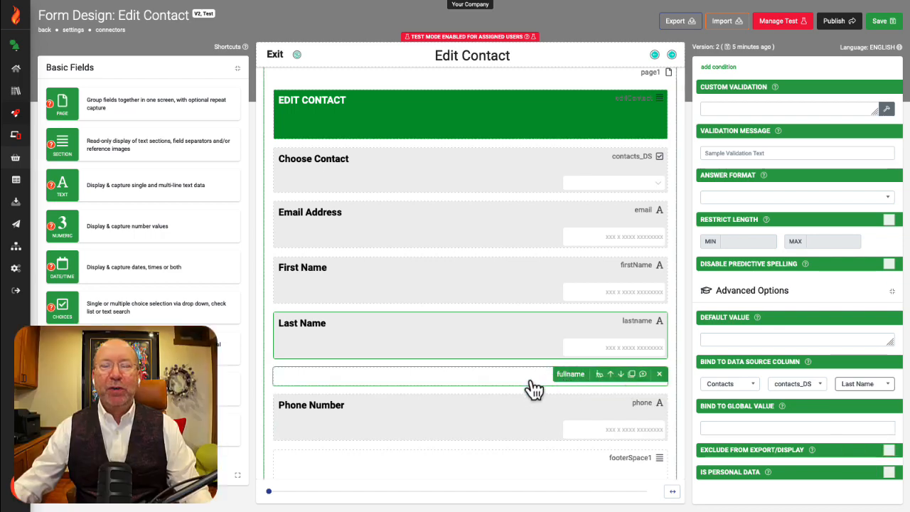
Bind the hidden fullname field to the Full Name column of the Contacts data source through contacts_DS
click(533, 389)
click(729, 358)
click(735, 395)
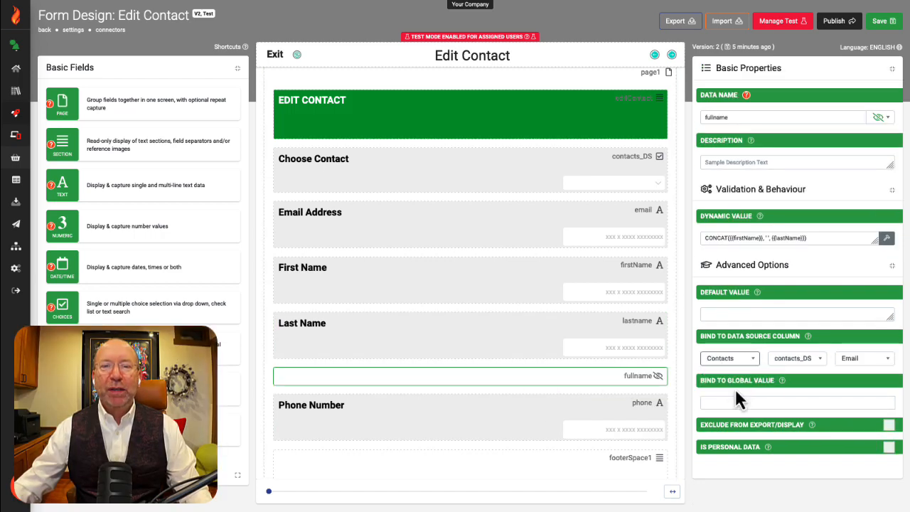
click(859, 363)
click(861, 392)
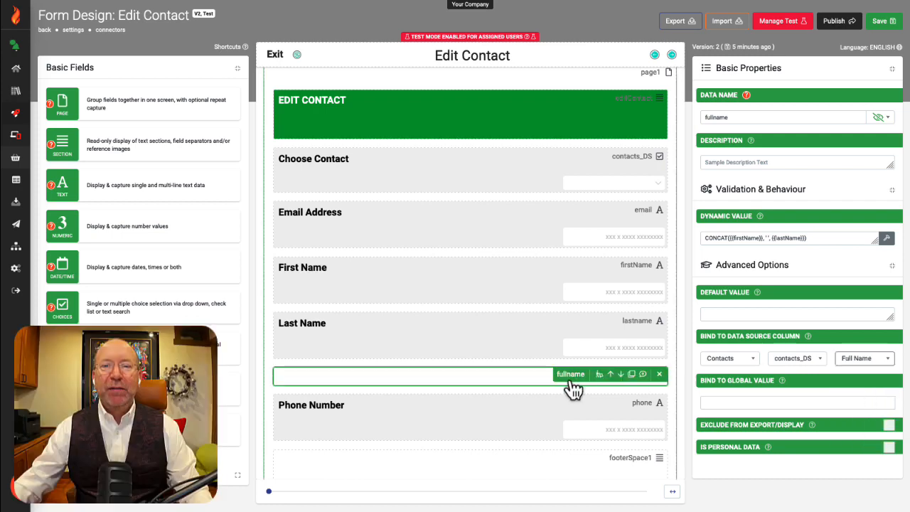
Bind the Phone Number field to the Phone Number column of the Contacts data source through contacts_DS, and save the form
scroll(571, 384, down, 1)
click(584, 328)
scroll(722, 366, down, 5)
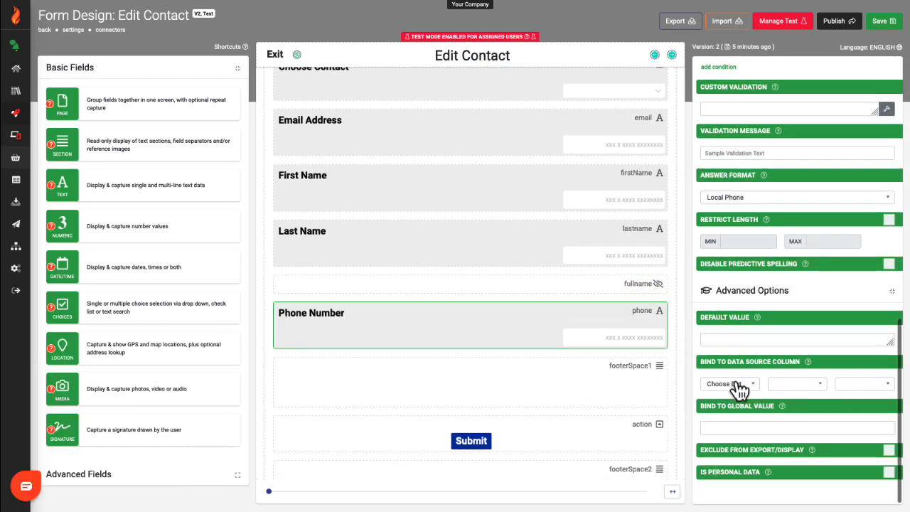
click(735, 385)
click(738, 415)
click(864, 385)
click(864, 463)
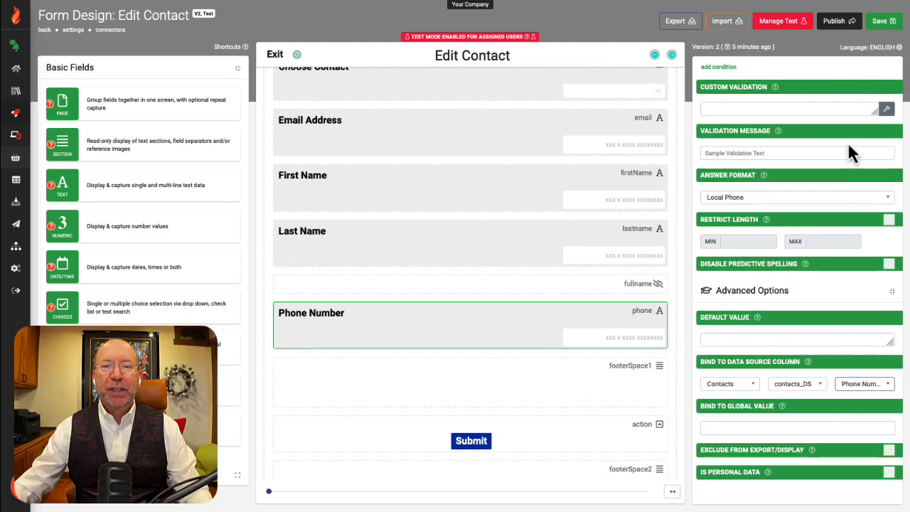
click(880, 20)
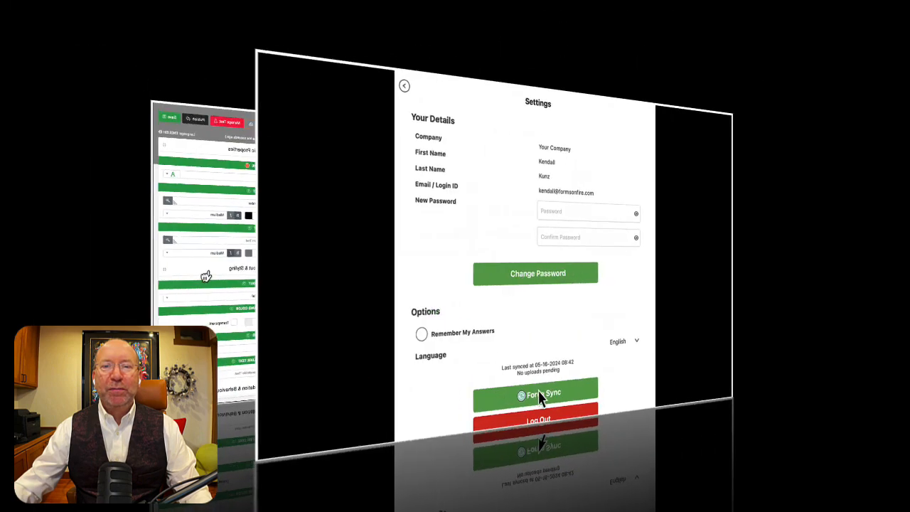
Sync the Forms On Fire app again, and choose the first listed contact in the Edit Contact test form
click(457, 471)
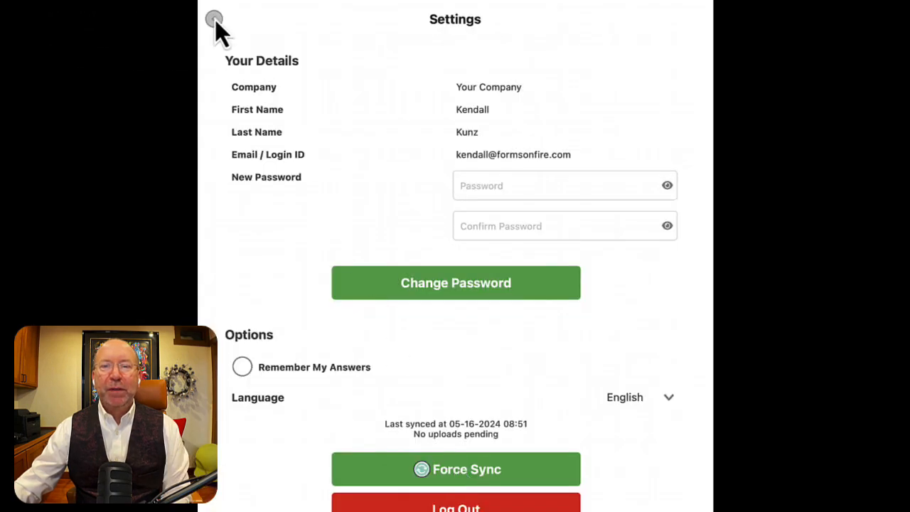
click(214, 19)
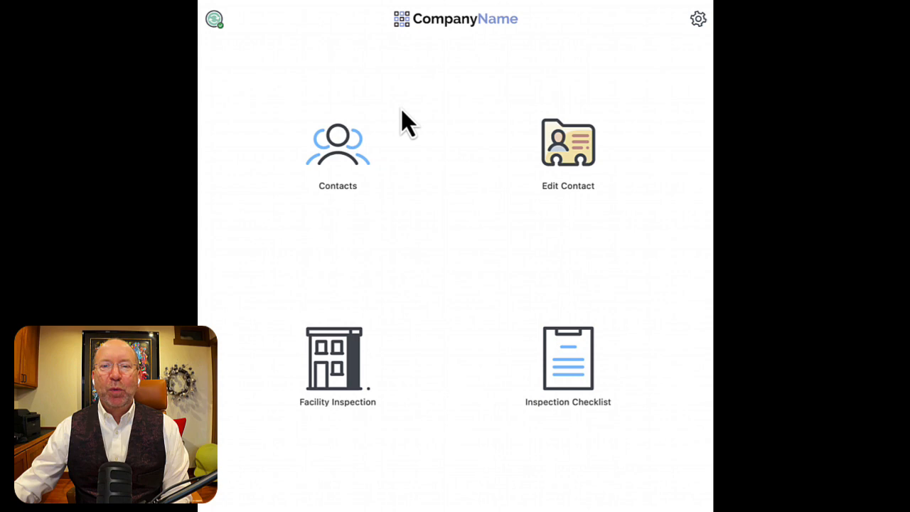
click(562, 143)
click(592, 96)
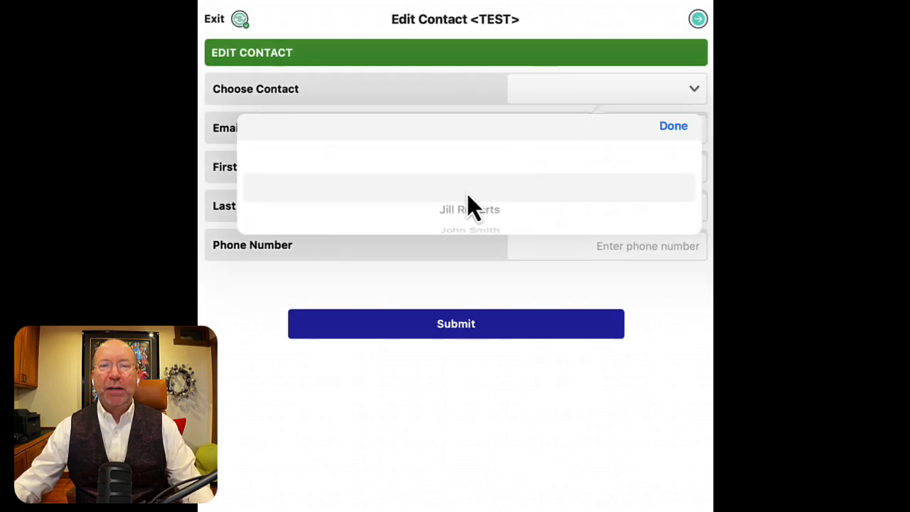
click(467, 199)
click(672, 128)
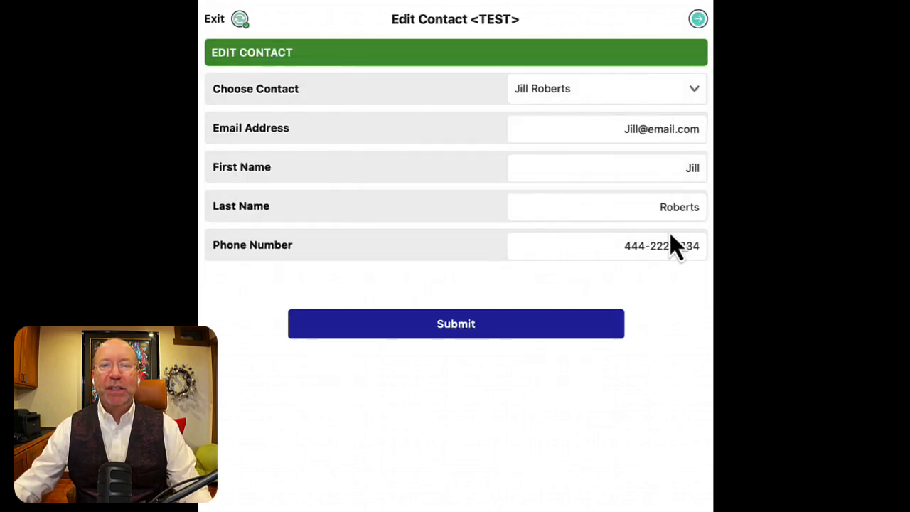
Replace the area code in the chosen contact's phone number, and submit the Edit Contact form
click(642, 245)
key(BackSpace)
key(BackSpace)
key(BackSpace)
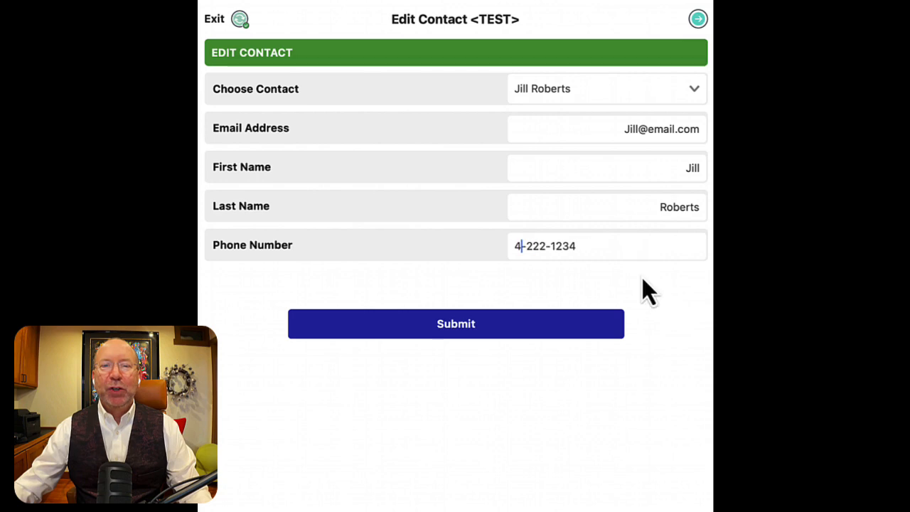
text(747)
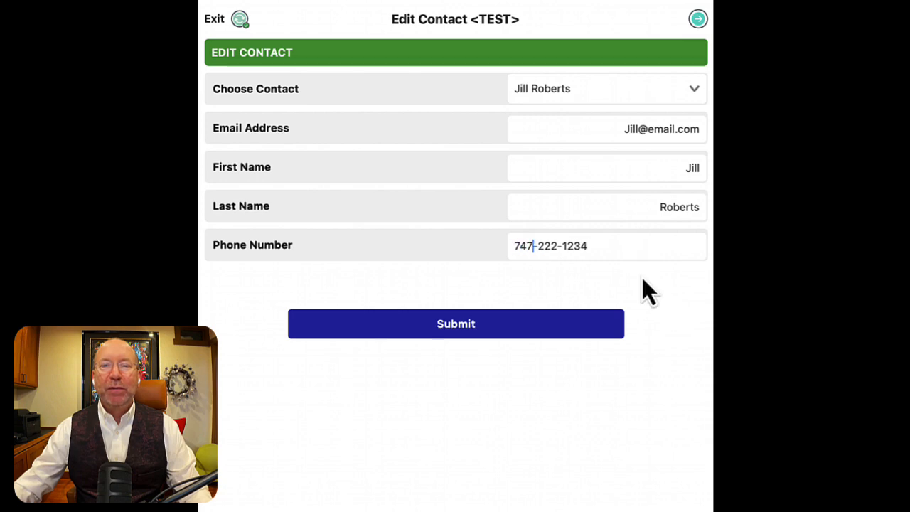
click(457, 326)
click(573, 169)
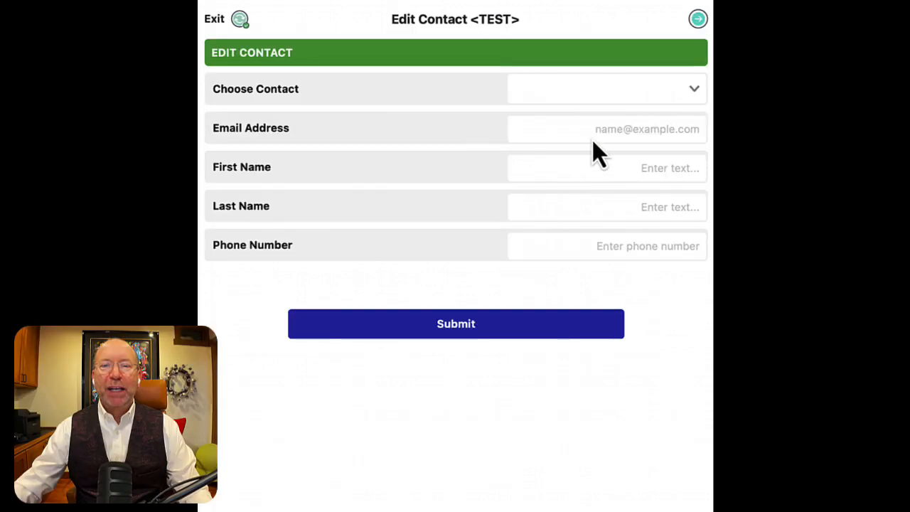
Choose the same contact again in the blank Edit Contact form to check the updated phone number
click(628, 96)
click(541, 181)
click(668, 128)
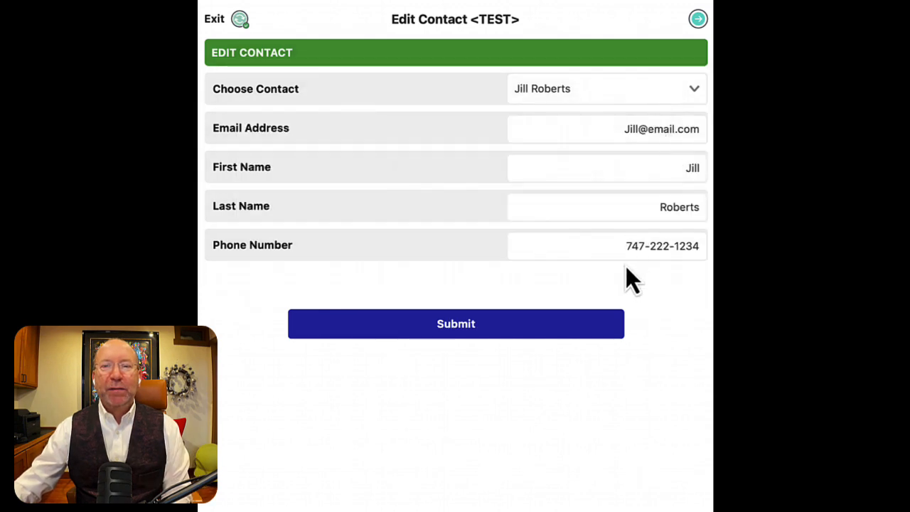